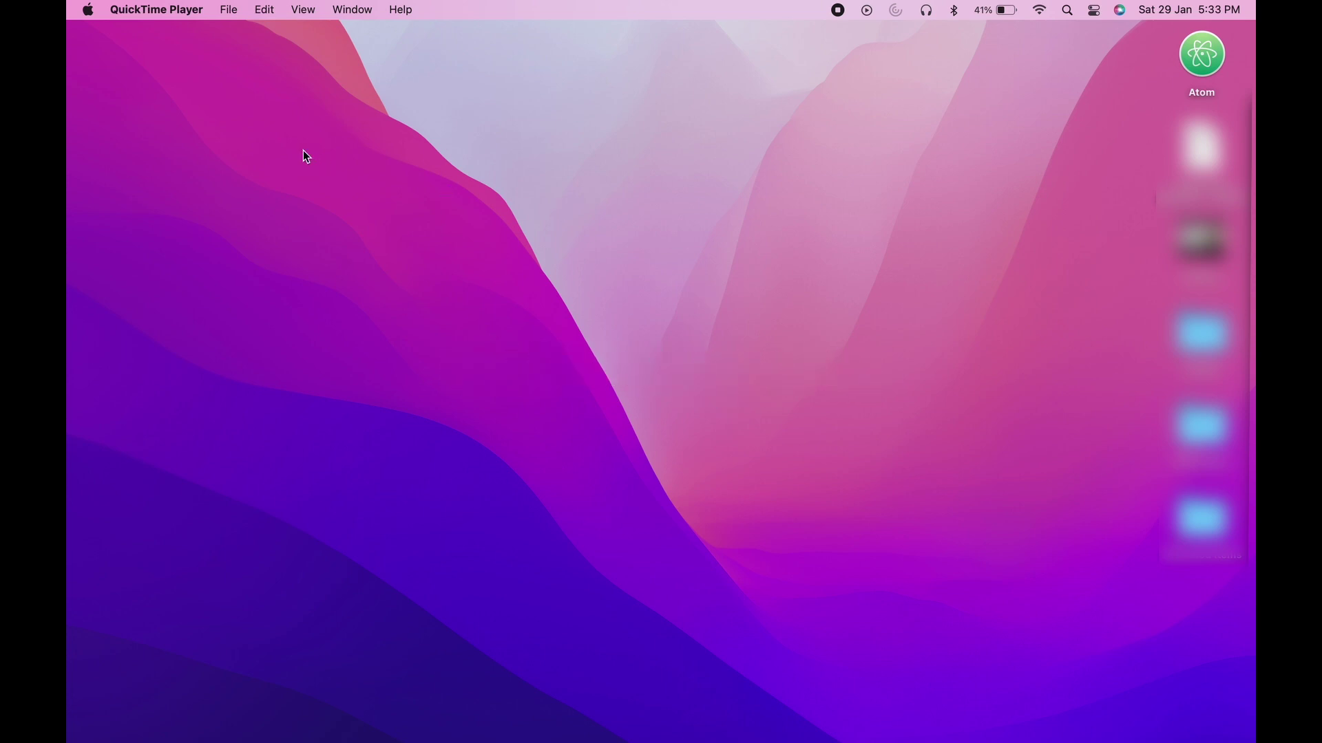
Step: Run a Software Update check, confirming the Mac is current on macOS Monterey 12.2
{"action": "left_click", "coordinate": [88, 10]}
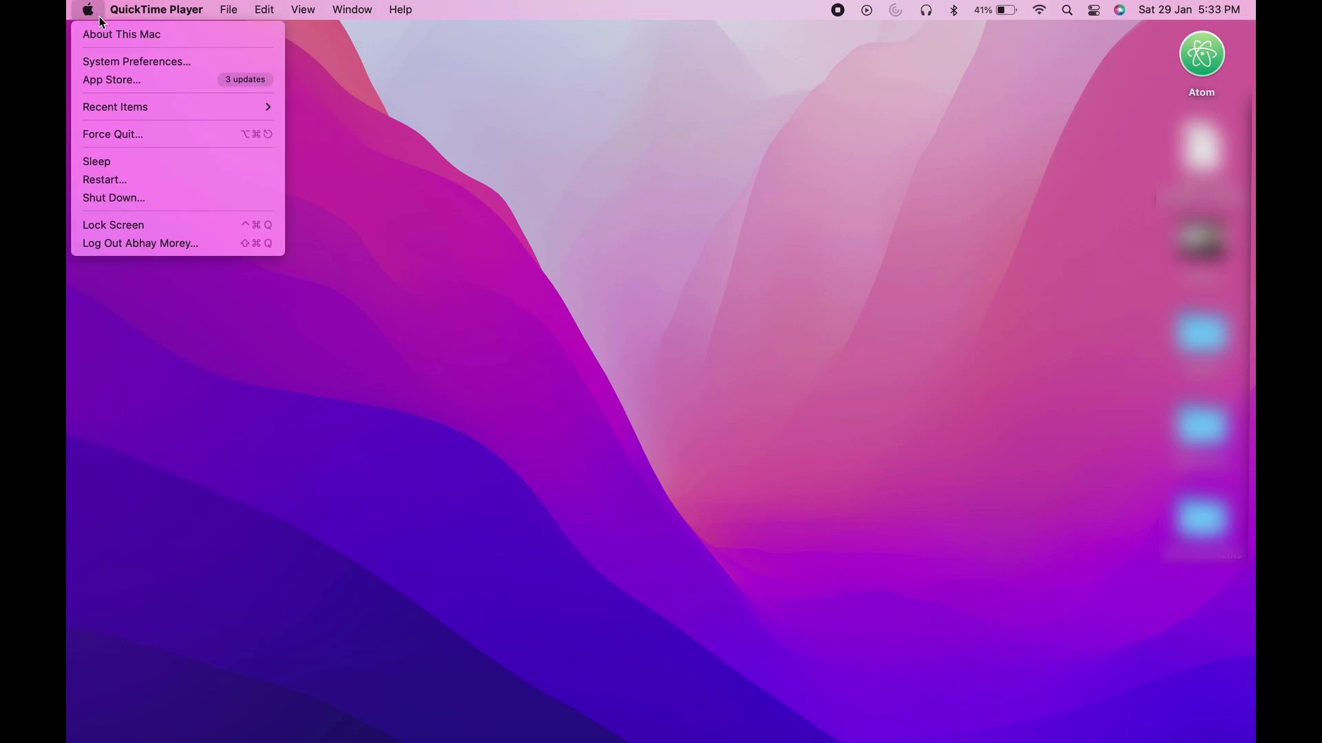
{"action": "left_click", "coordinate": [94, 60]}
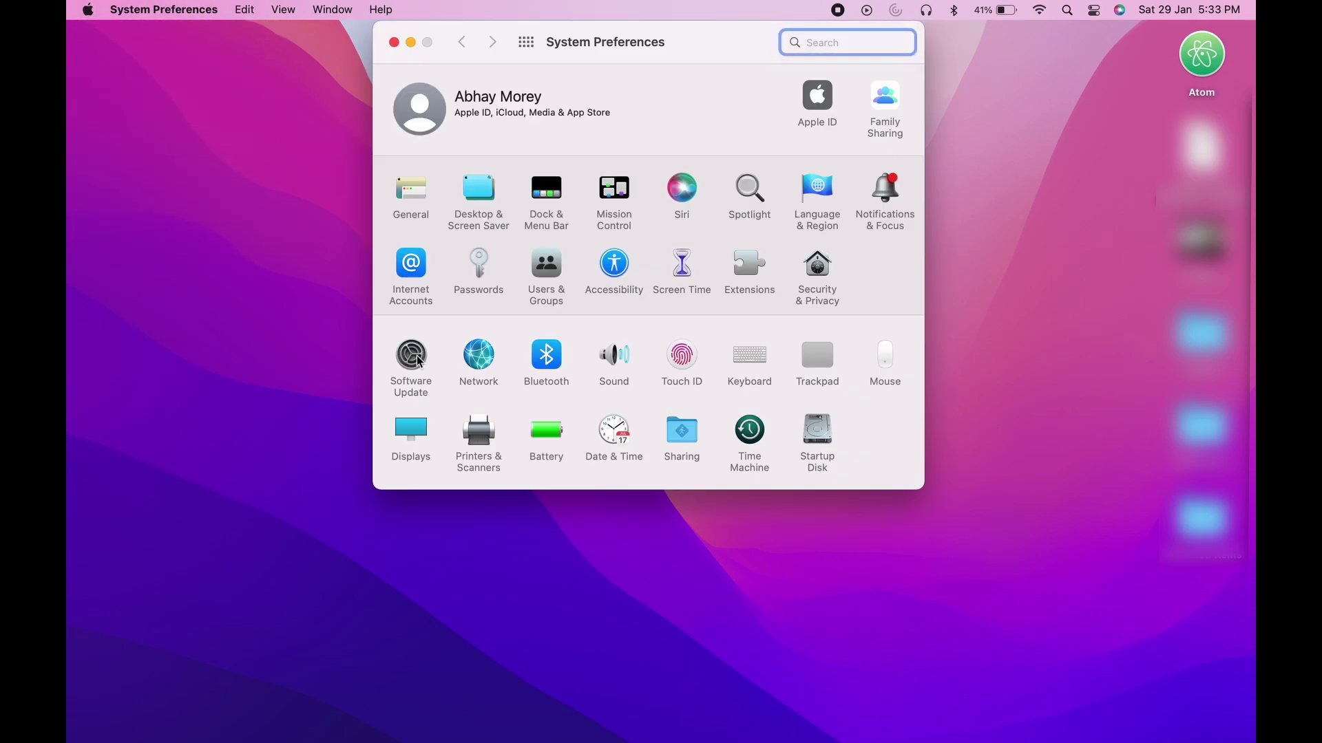
{"action": "left_click", "coordinate": [413, 357]}
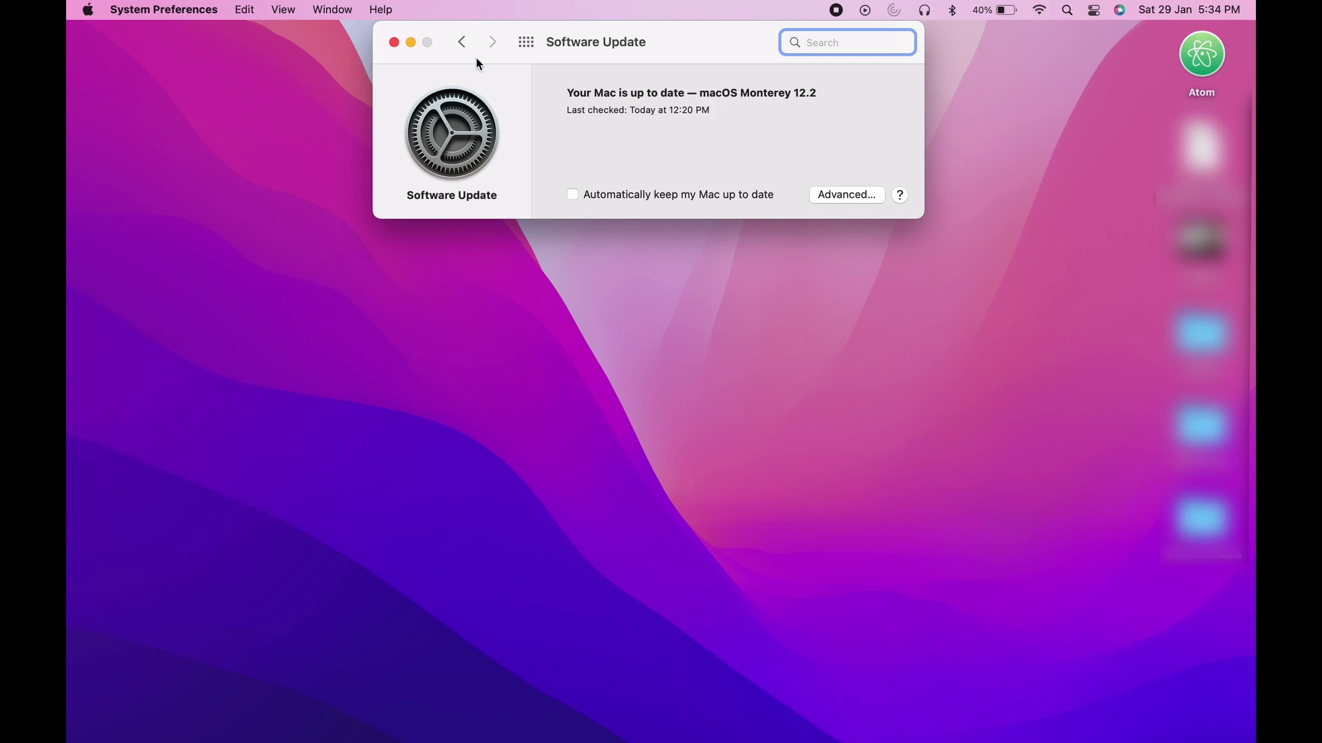
Step: Close System Preferences and turn Bluetooth off and back on from the menu bar
{"action": "left_click", "coordinate": [394, 43]}
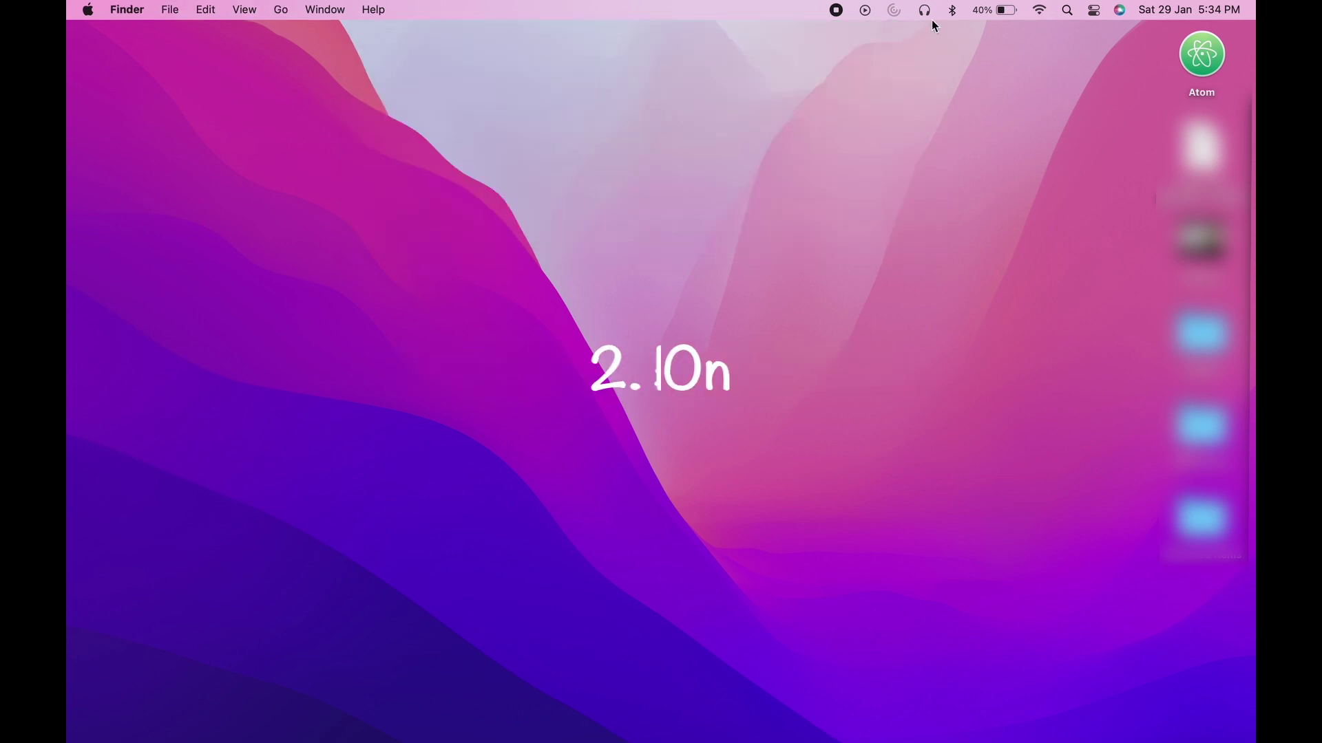
{"action": "left_click", "coordinate": [954, 11]}
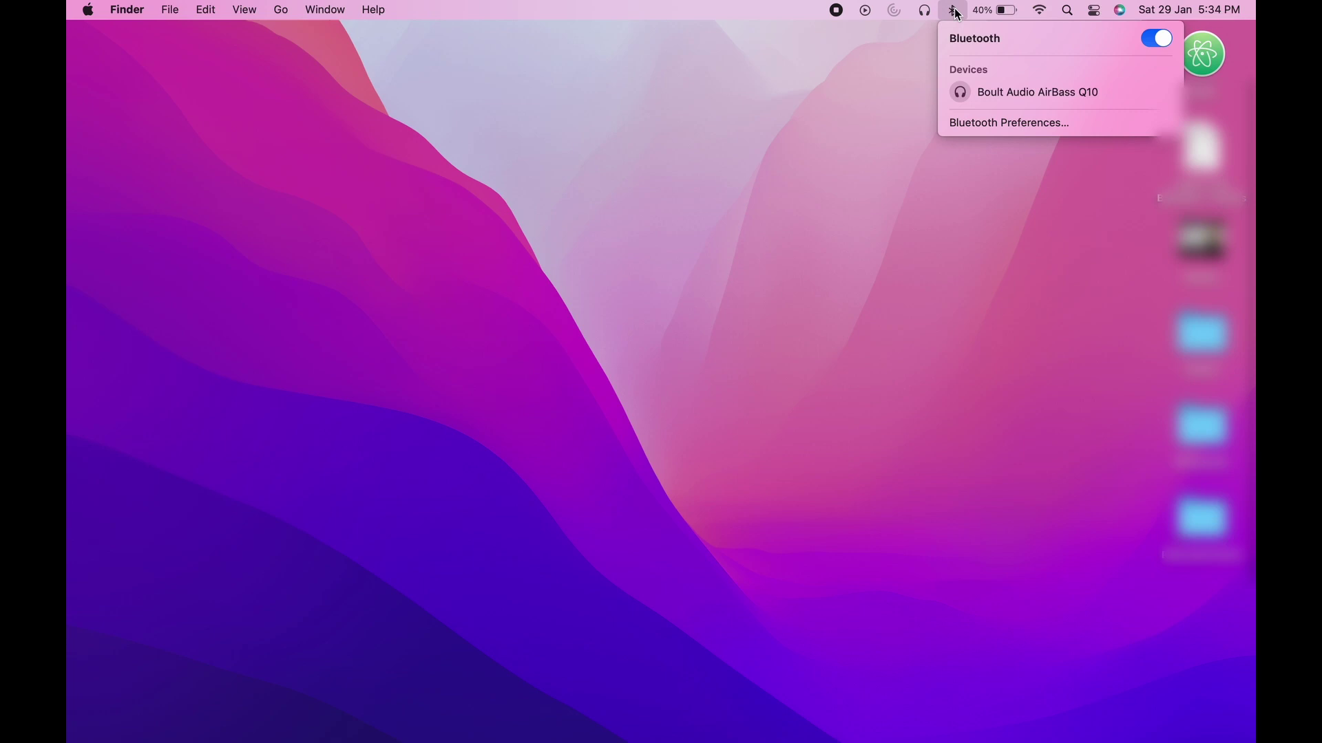
{"action": "left_click", "coordinate": [1156, 39]}
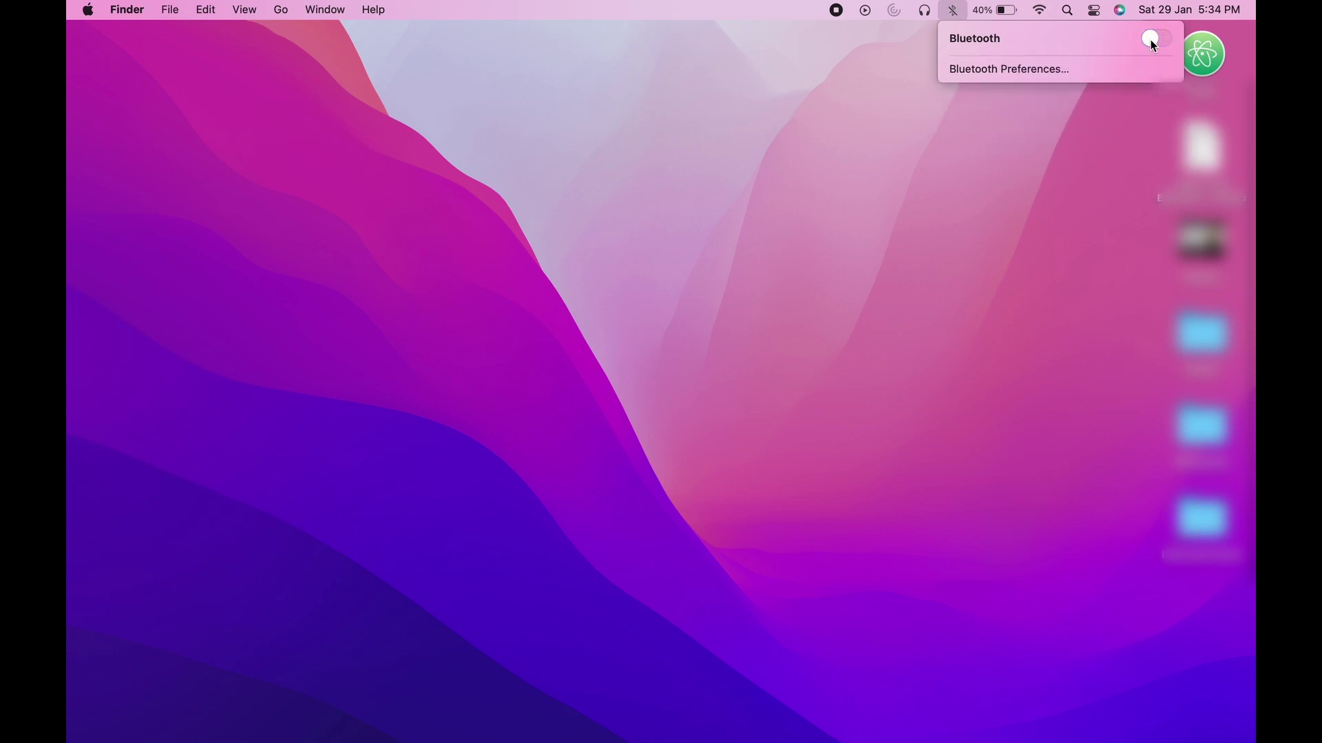
{"action": "left_click", "coordinate": [1162, 40]}
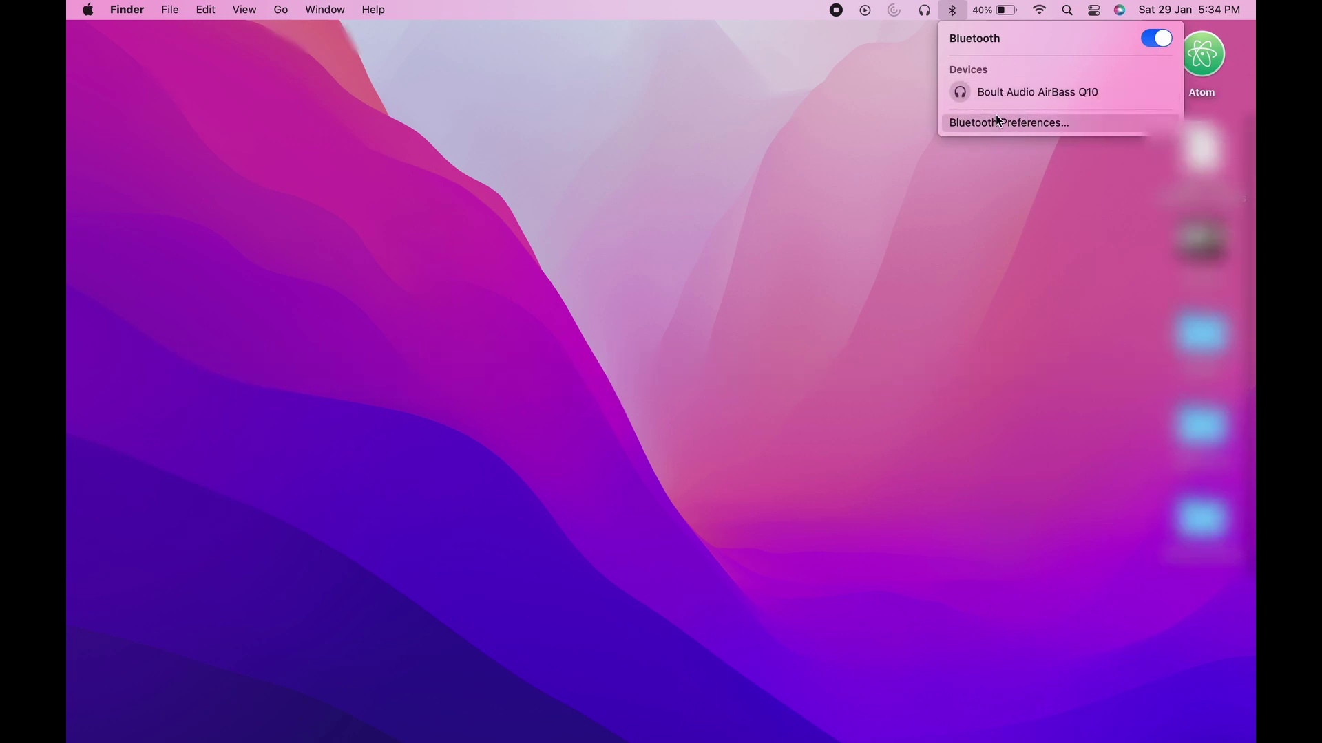
Step: Remove the Boult Audio AirBass Q10 headphones in Bluetooth preferences, then close the window
{"action": "left_click", "coordinate": [997, 124]}
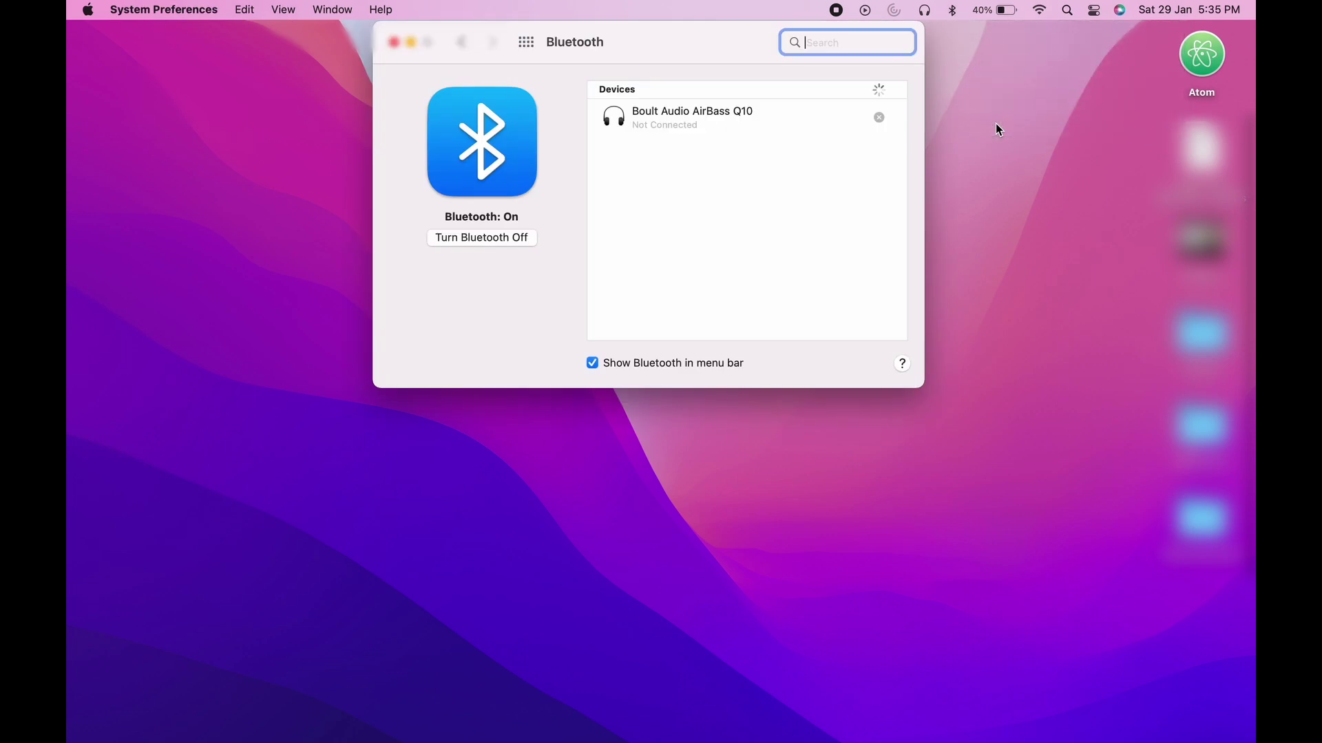
{"action": "left_click", "coordinate": [673, 122]}
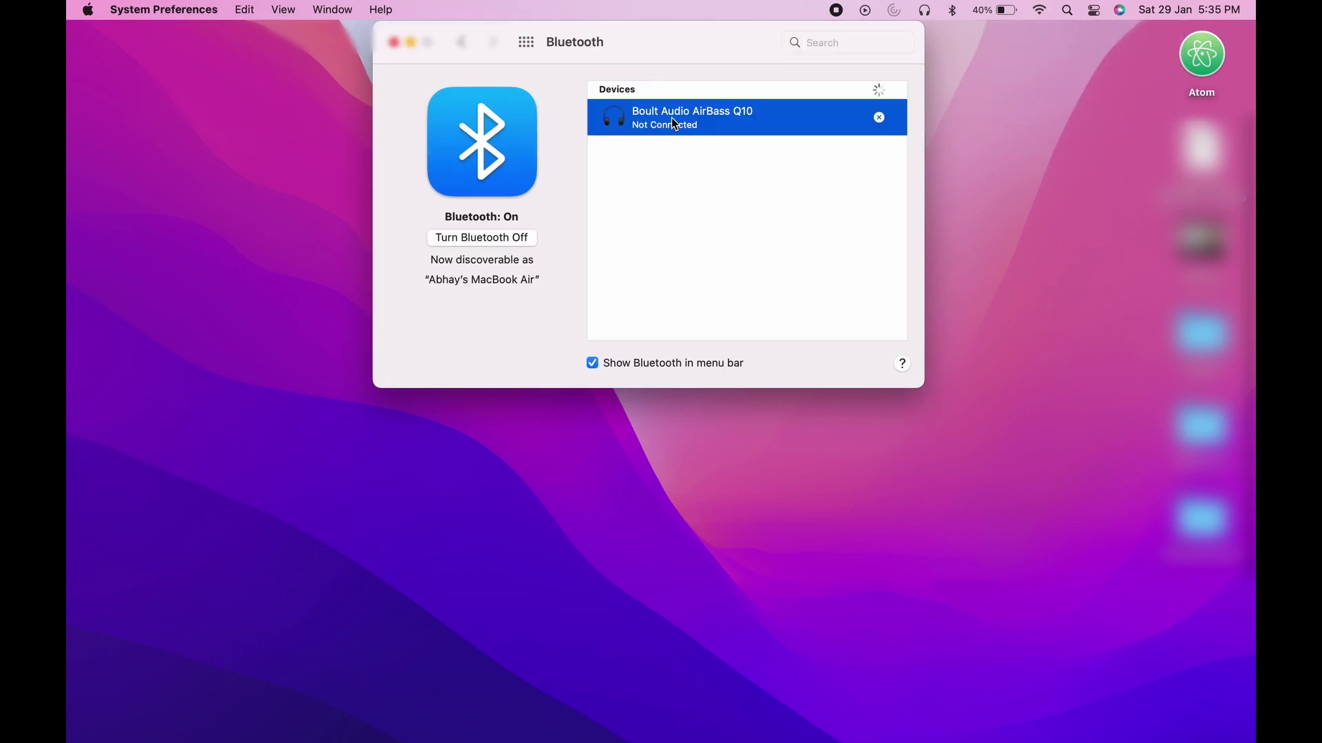
{"action": "left_click", "coordinate": [879, 118]}
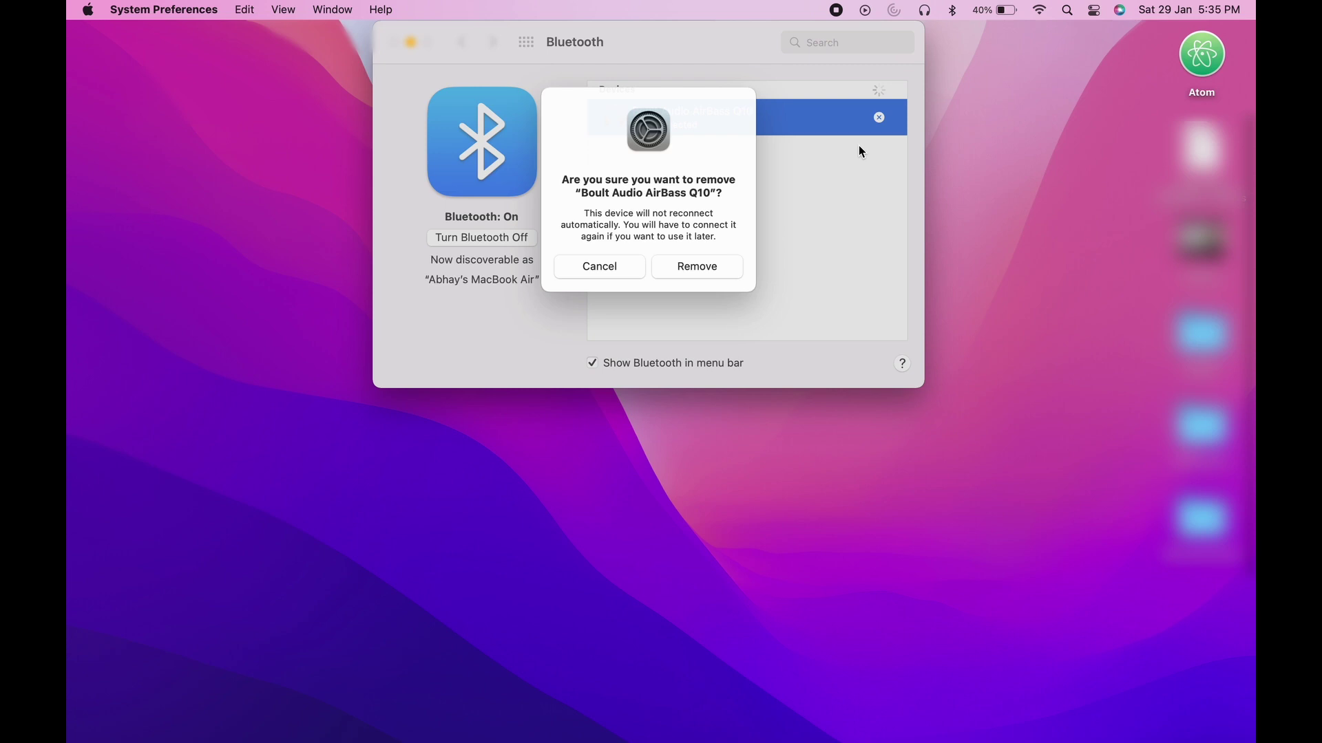
{"action": "left_click", "coordinate": [690, 285]}
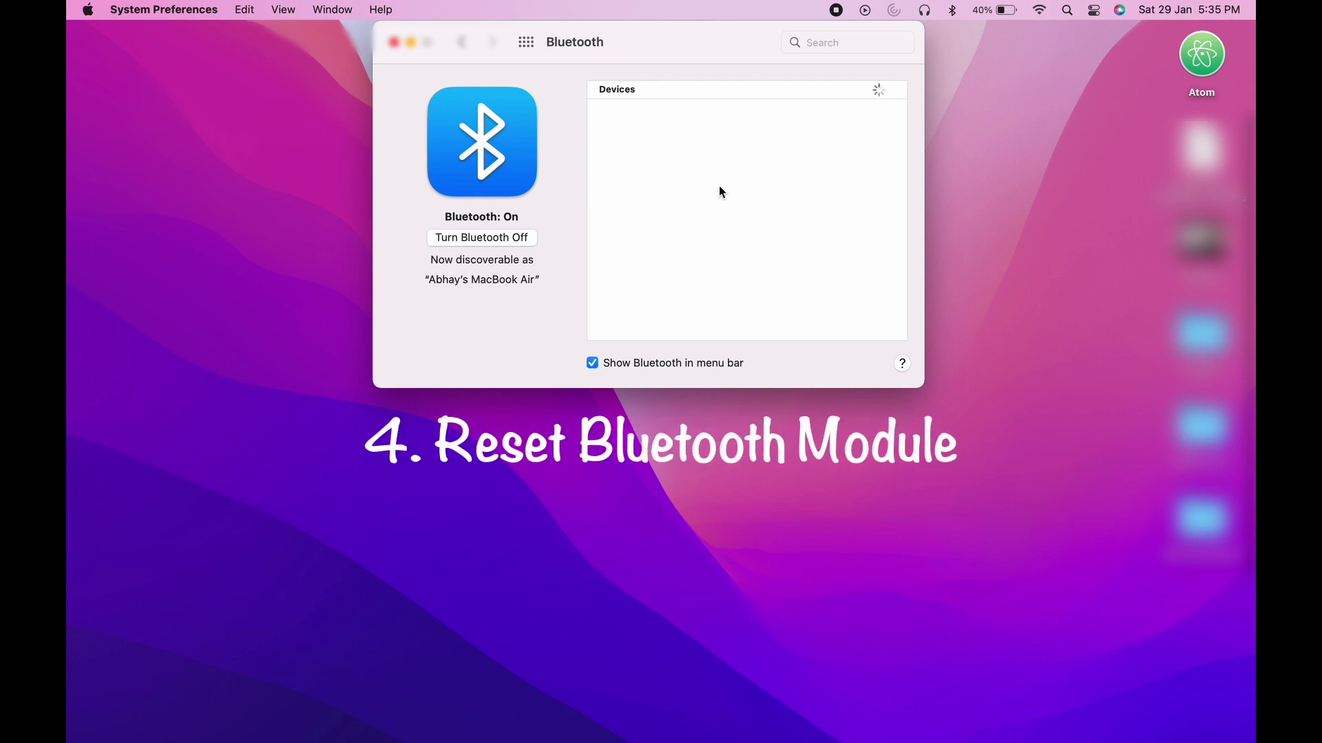
{"action": "left_click", "coordinate": [396, 43]}
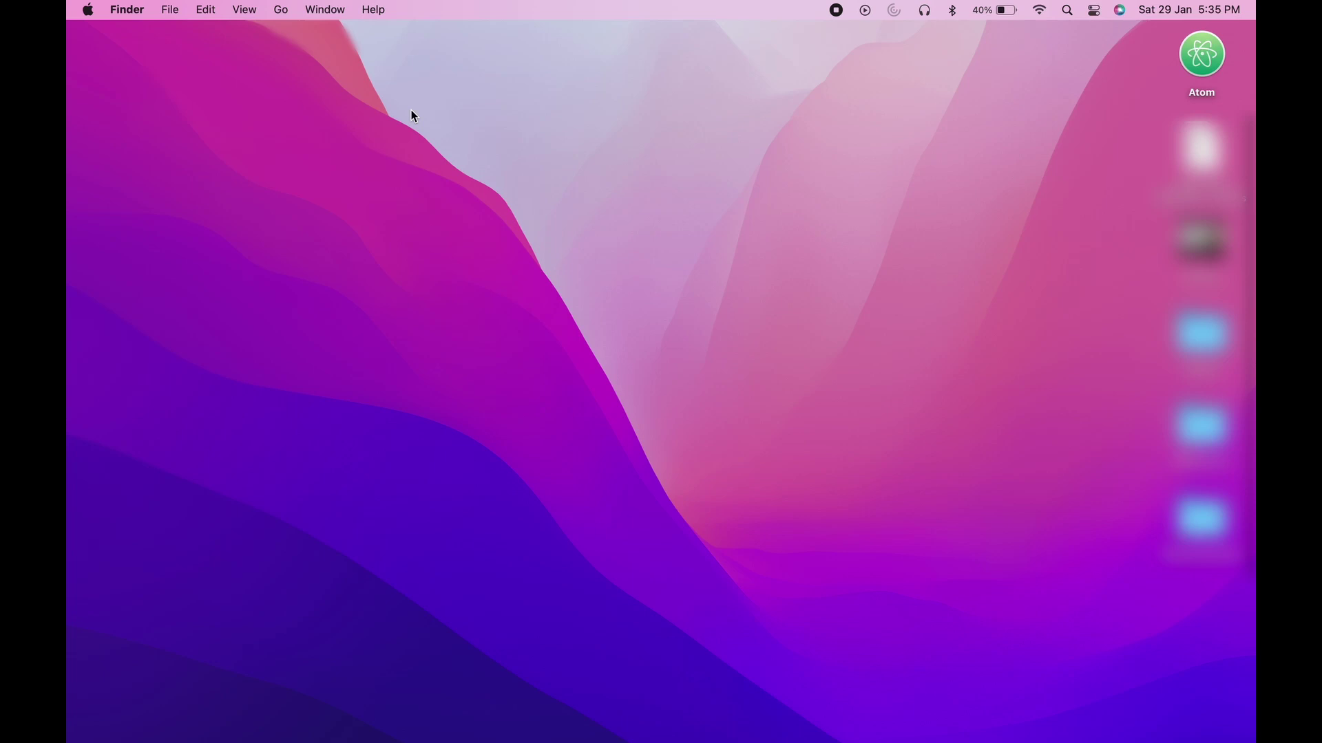
Step: Launch Terminal through Spotlight and enter 'sudo pkill bluetoothd' at the prompt
{"action": "key", "text": "super+space"}
{"action": "type", "text": "qui"}
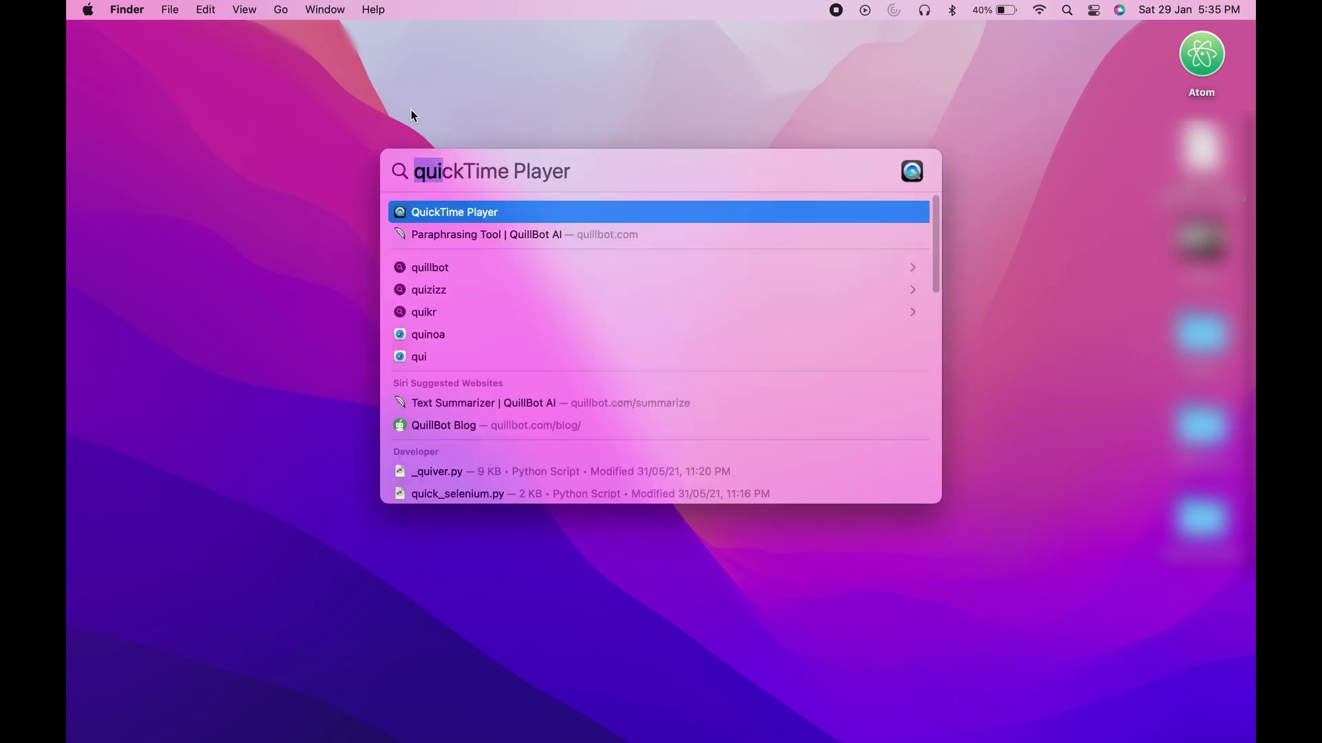
{"action": "key", "text": "BackSpace"}
{"action": "key", "text": "BackSpace"}
{"action": "key", "text": "BackSpace"}
{"action": "type", "text": "termin"}
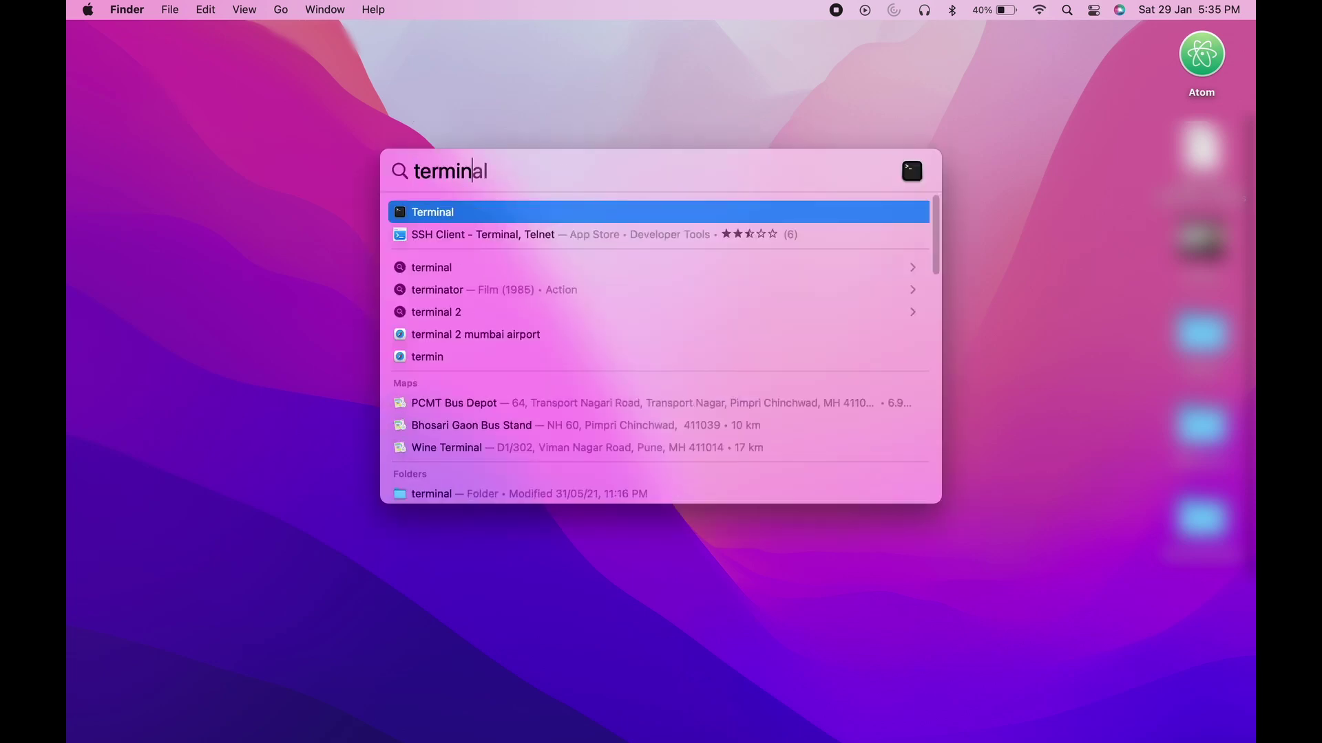
{"action": "type", "text": "a"}
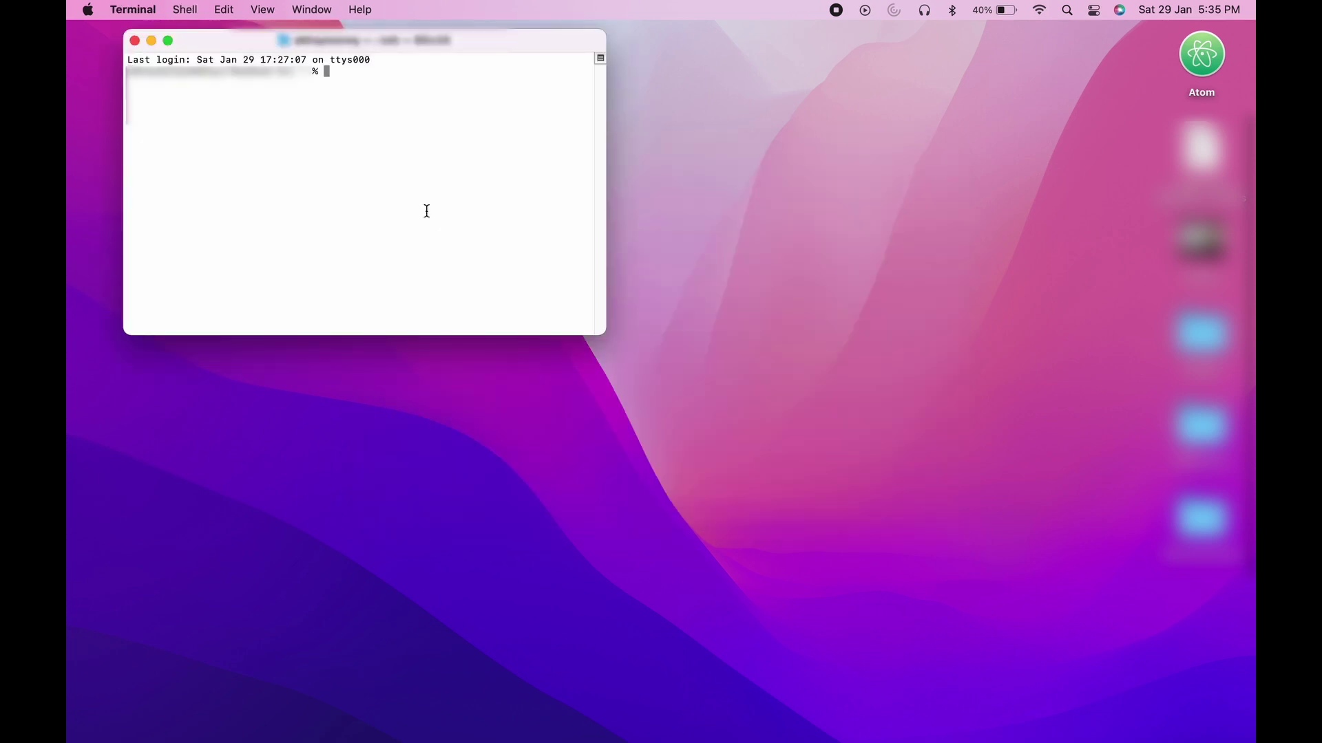
{"action": "type", "text": "sudo "}
{"action": "type", "text": "pkill "}
{"action": "type", "text": "bluet"}
{"action": "type", "text": "oothd"}
Step: Execute 'sudo pkill bluetoothd' and submit the administrator password to reset Bluetooth
{"action": "key", "text": "Return"}
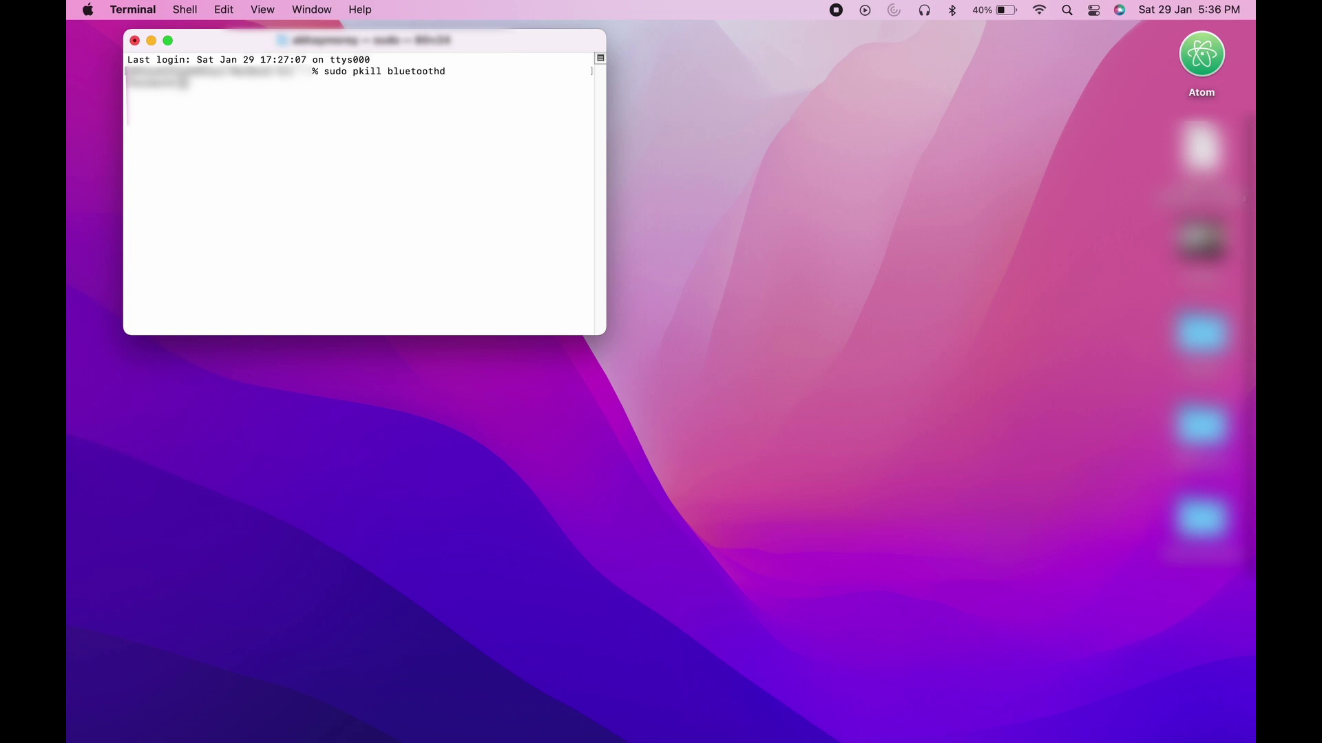
{"action": "key", "text": "Return"}
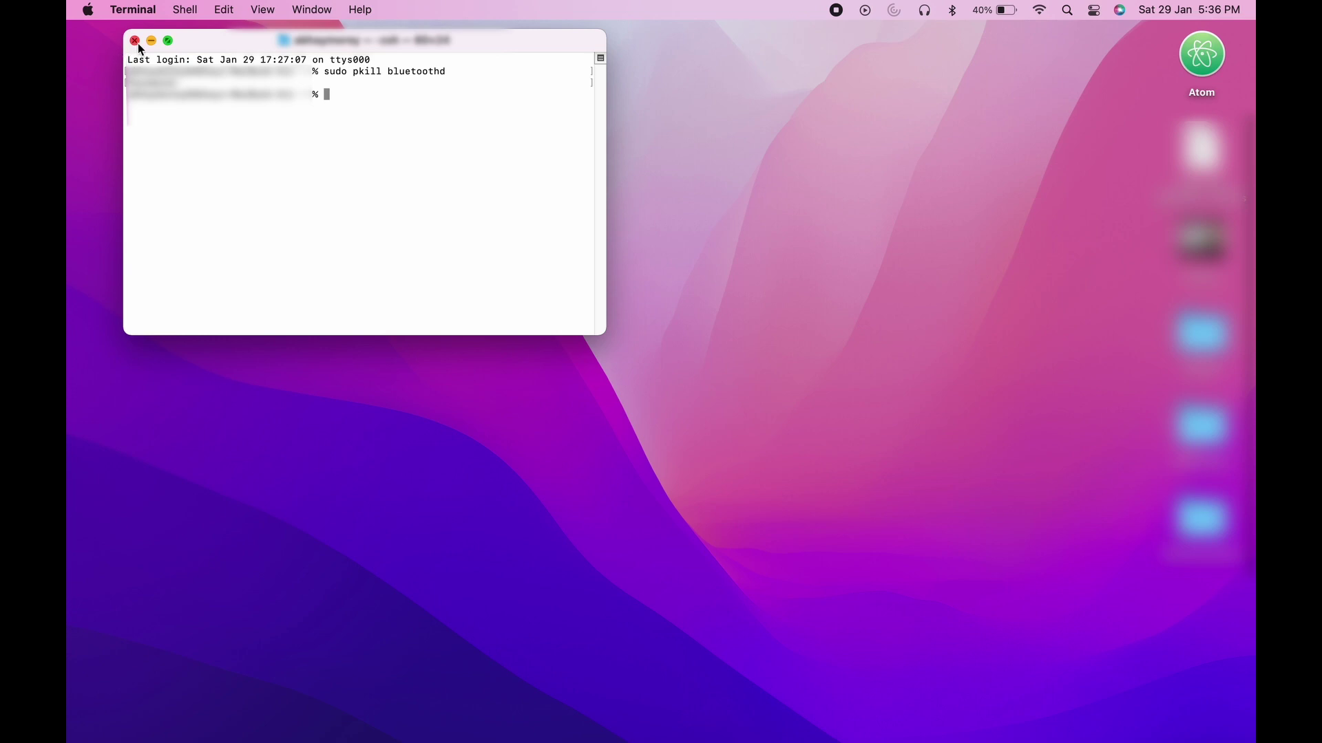
Step: Close Terminal, verify Bluetooth shows on in the menu bar, then dismiss the menu
{"action": "left_click", "coordinate": [135, 41]}
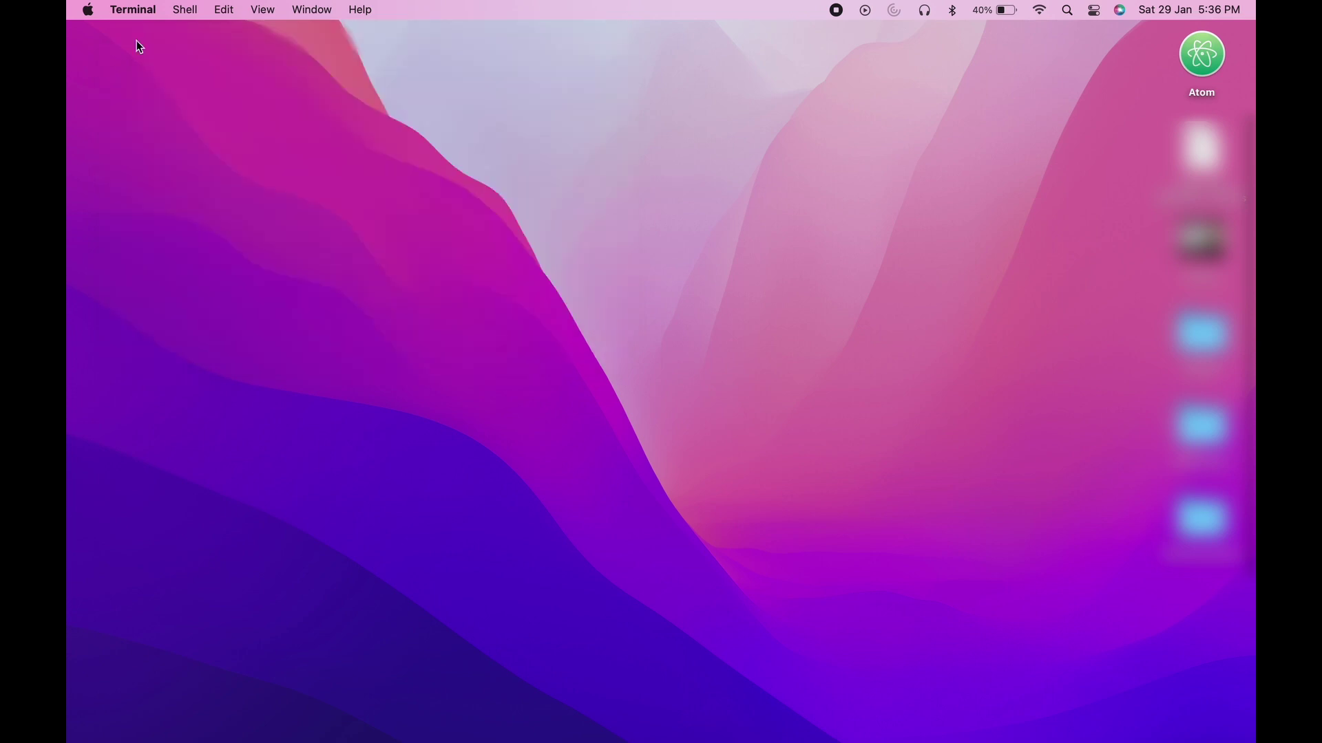
{"action": "left_click", "coordinate": [954, 11]}
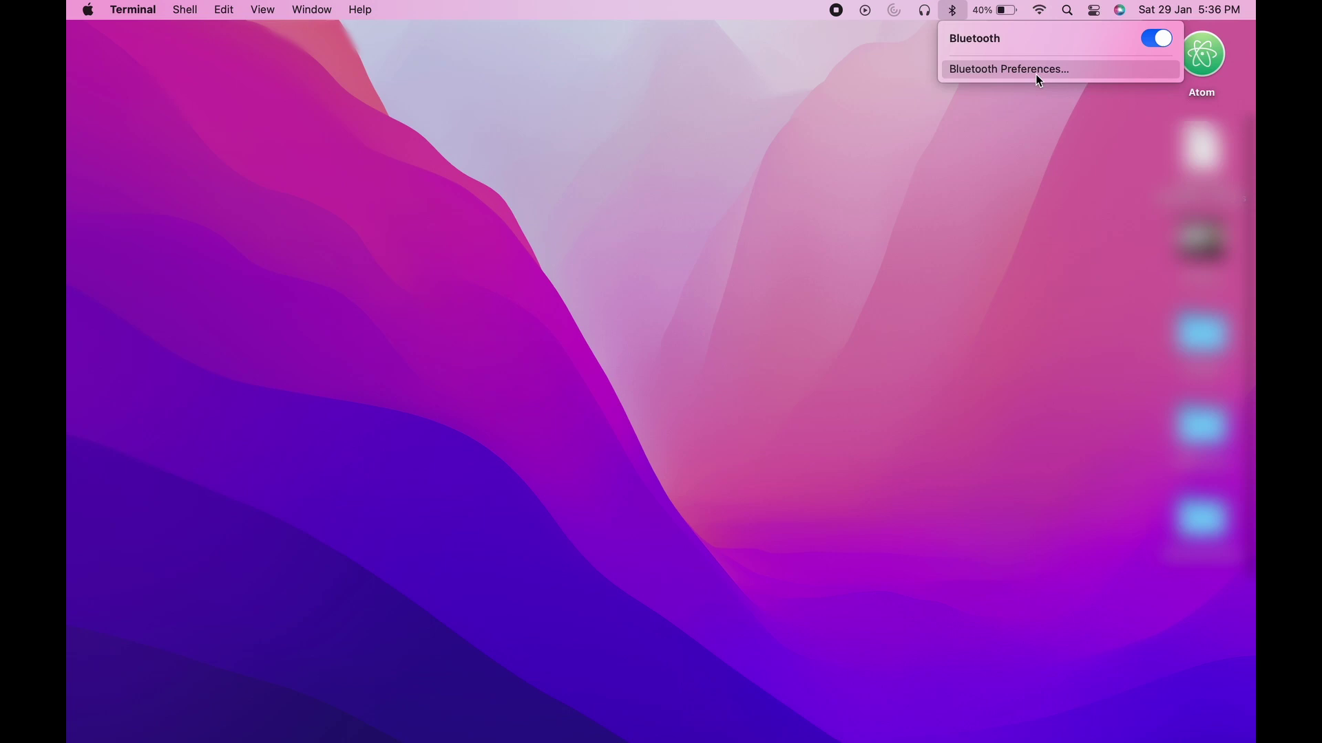
{"action": "left_click", "coordinate": [911, 206]}
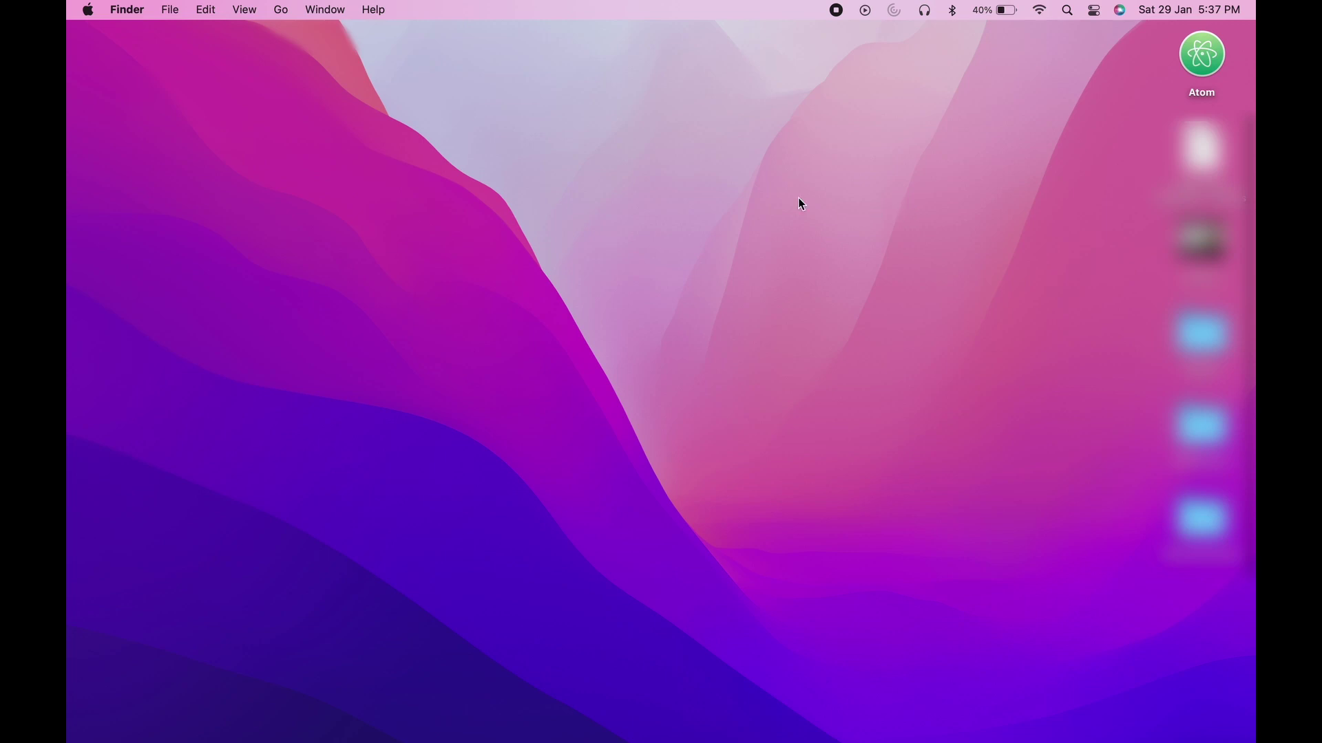